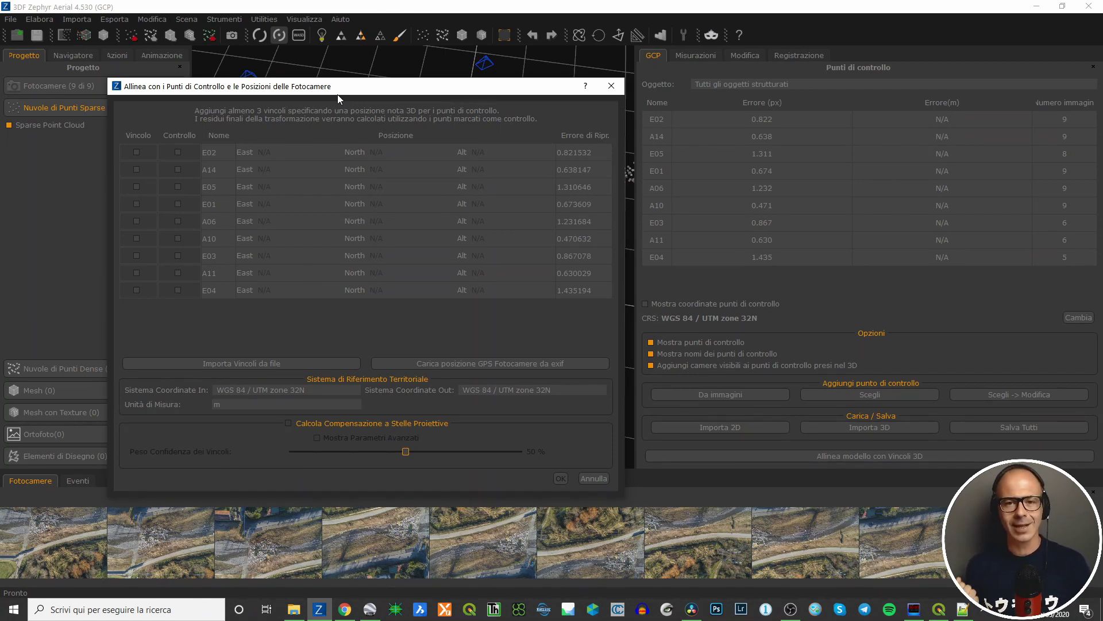
- Close the alignment dialog and show the control point coordinates in the control points list
{"action": "left_click", "coordinate": [610, 87]}
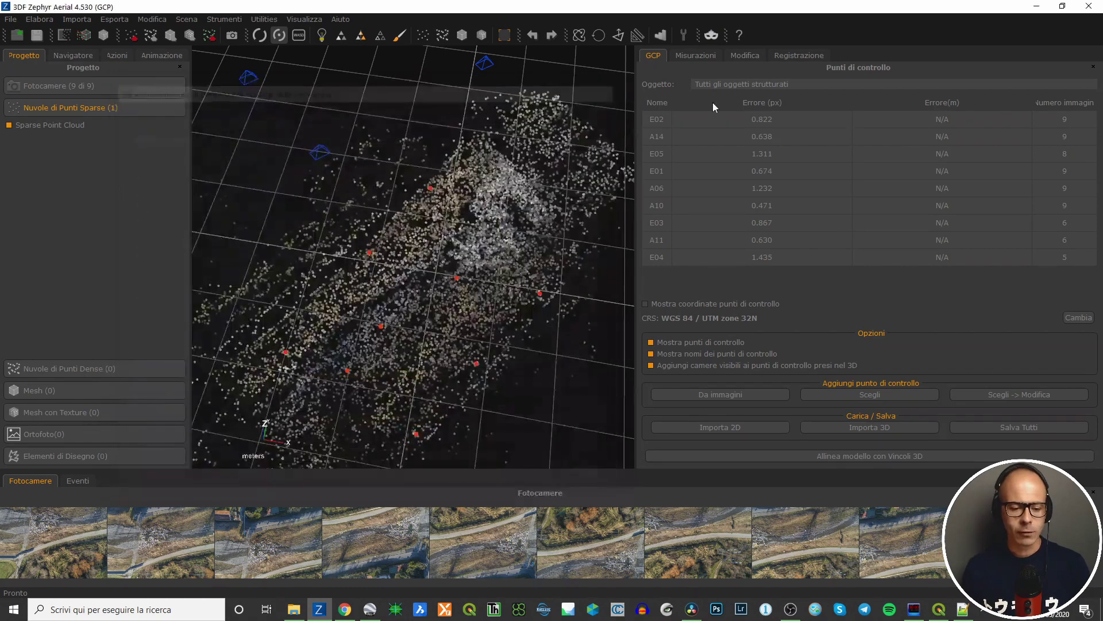
{"action": "left_click", "coordinate": [646, 304]}
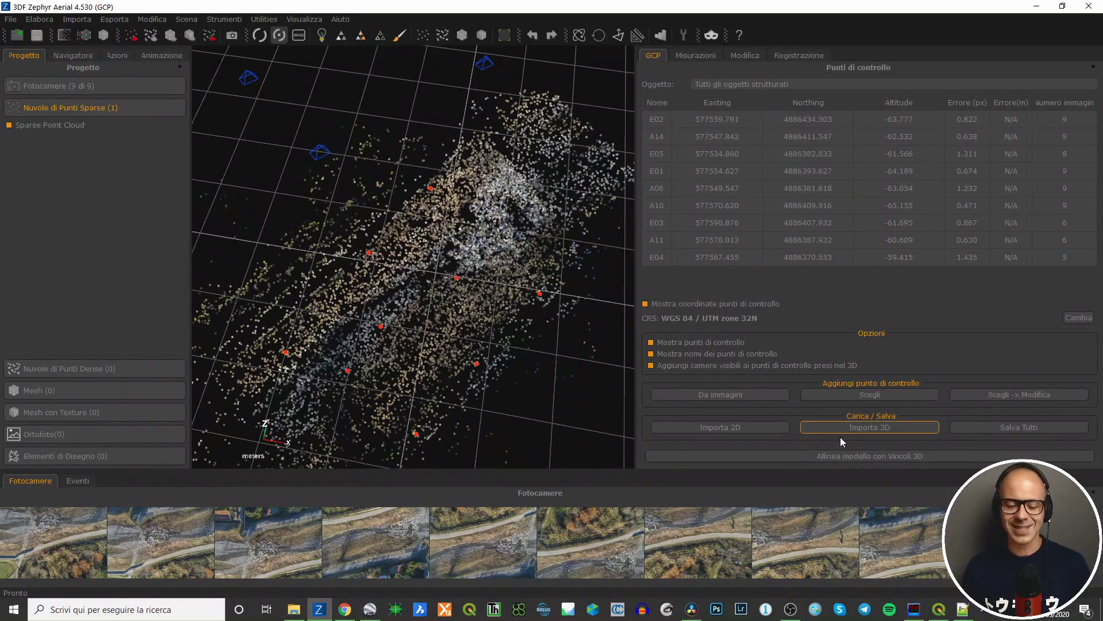
- Start aligning the model with 3D constraints, import the constraints from GCP.txt and widen the alignment dialog
{"action": "left_click", "coordinate": [877, 455]}
{"action": "left_click_drag", "start_coordinate": [625, 102], "coordinate": [438, 84]}
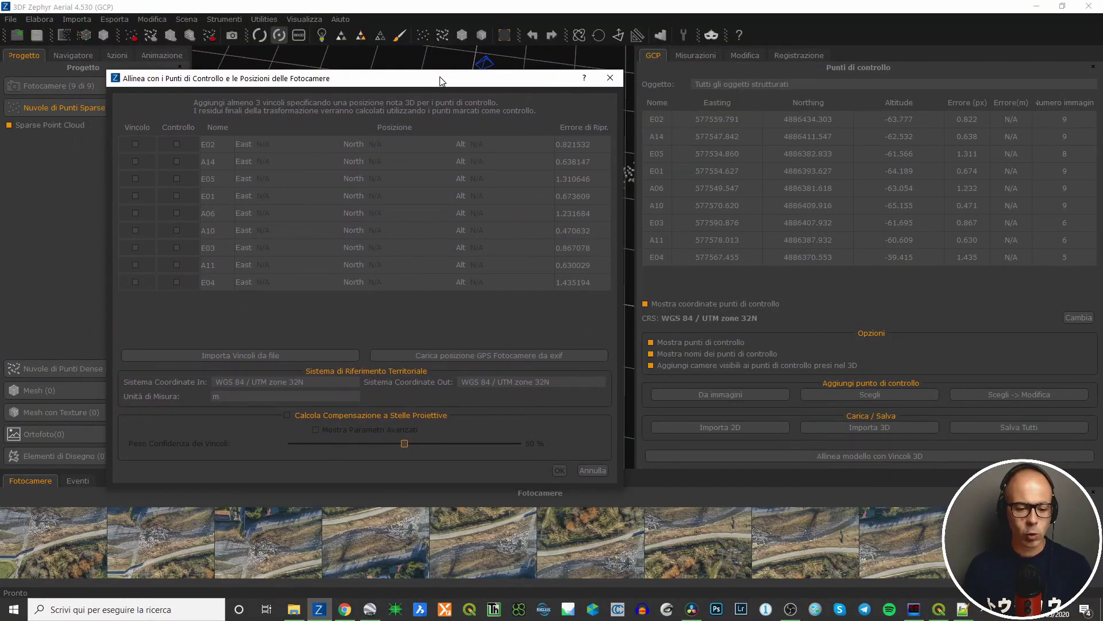
{"action": "left_click", "coordinate": [261, 355]}
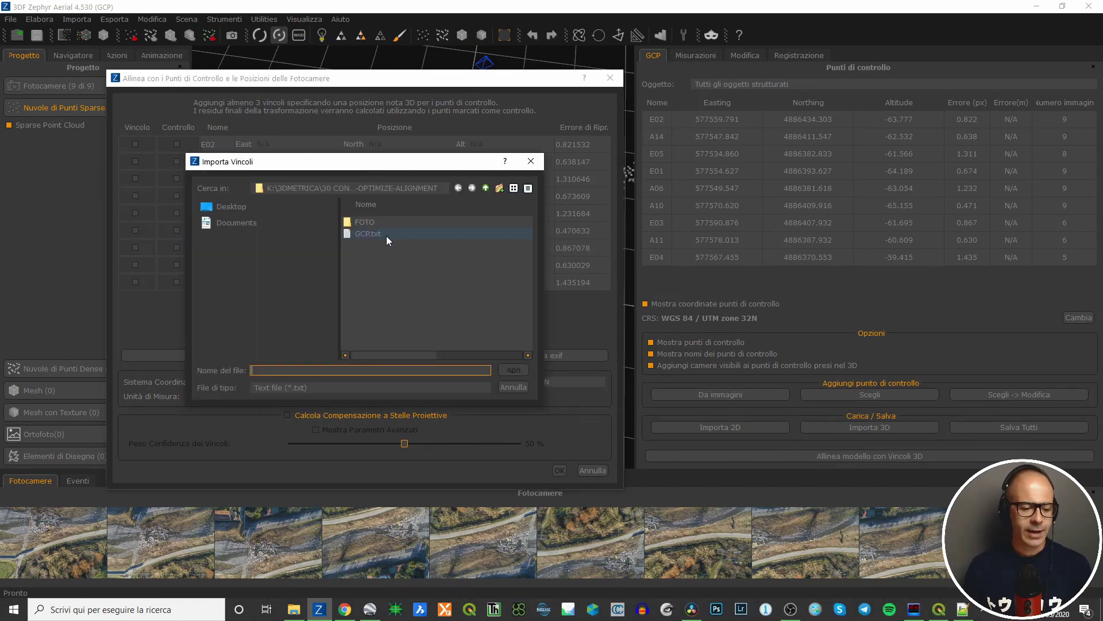
{"action": "left_click", "coordinate": [366, 234]}
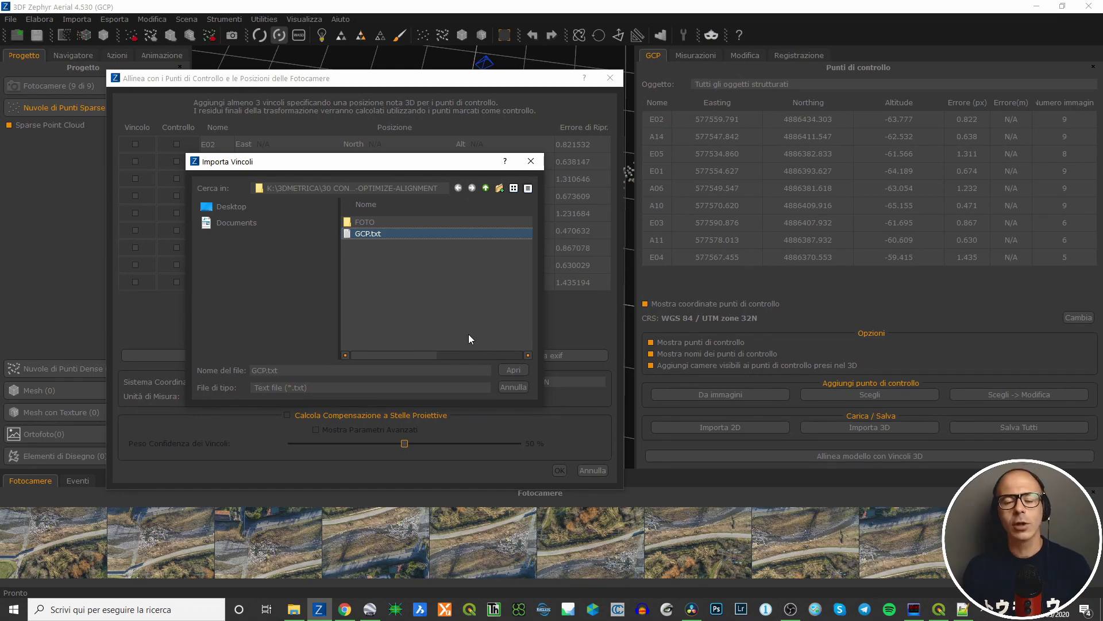
{"action": "left_click", "coordinate": [508, 371]}
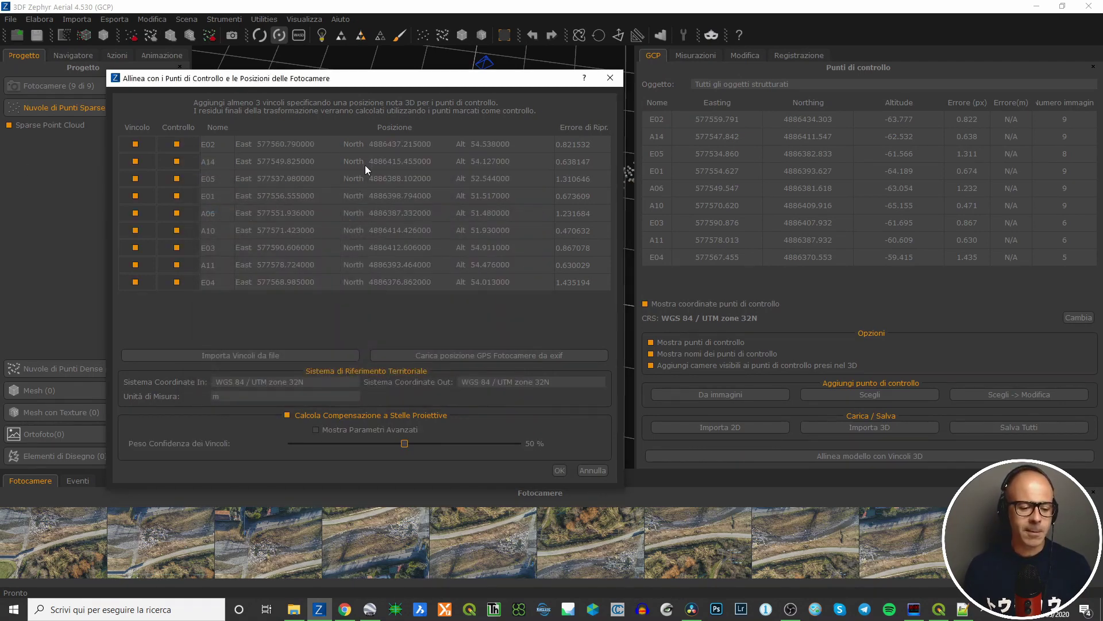
{"action": "left_click_drag", "start_coordinate": [393, 73], "coordinate": [360, 71]}
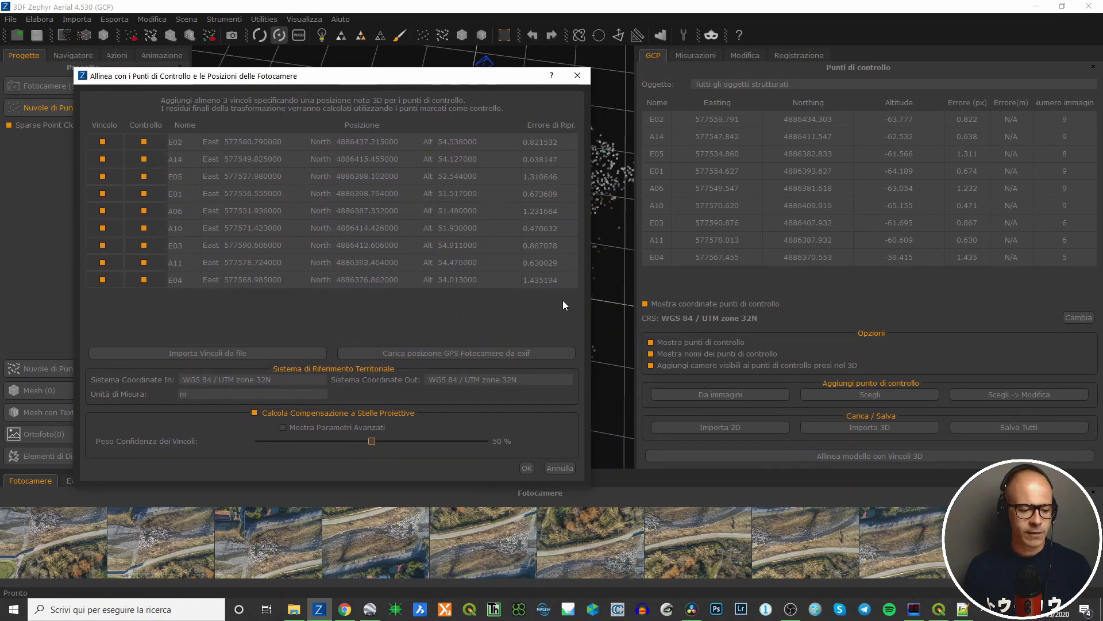
{"action": "left_click_drag", "start_coordinate": [590, 274], "coordinate": [772, 273]}
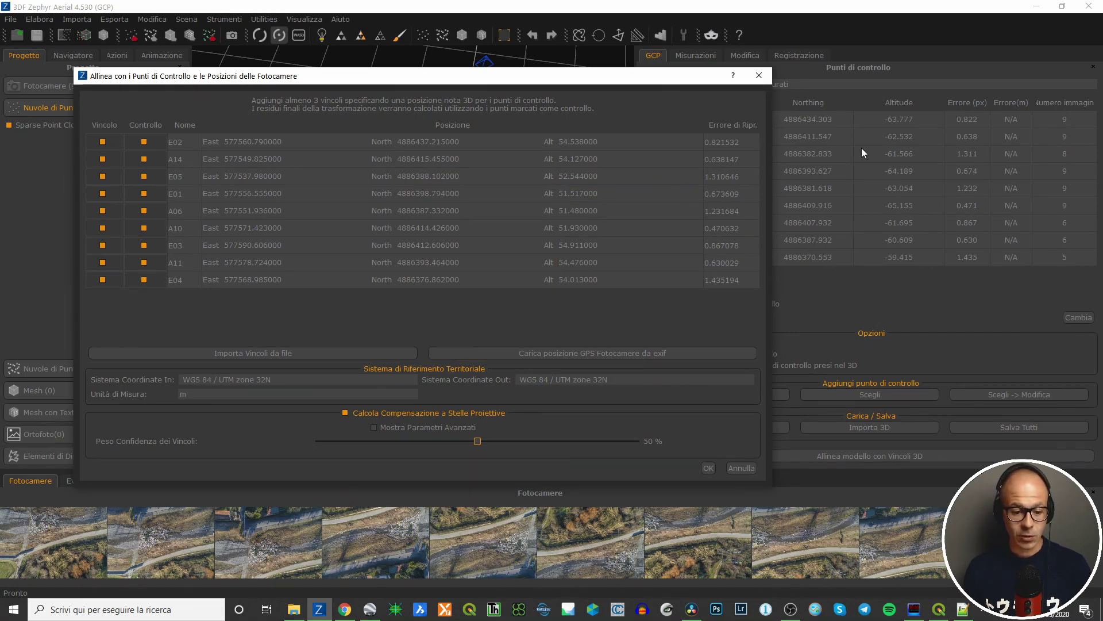
{"action": "left_click_drag", "start_coordinate": [152, 79], "coordinate": [139, 66]}
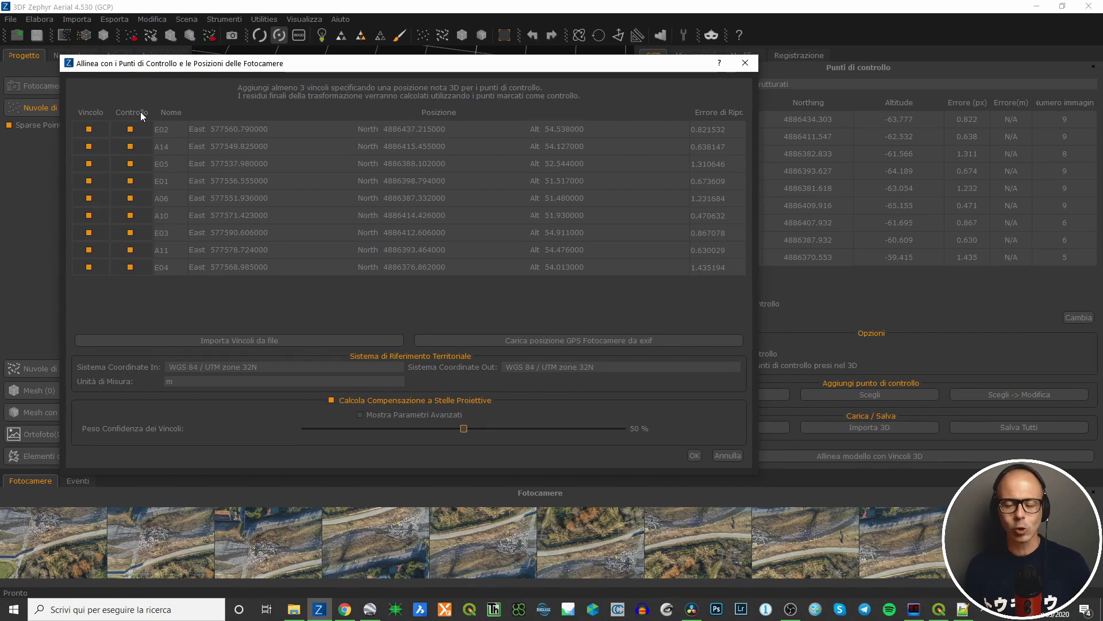
- Unmark all nine points, E02 through E04, as control so they serve only as constraints
{"action": "left_click", "coordinate": [129, 131]}
{"action": "left_click", "coordinate": [130, 147]}
{"action": "left_click", "coordinate": [131, 164]}
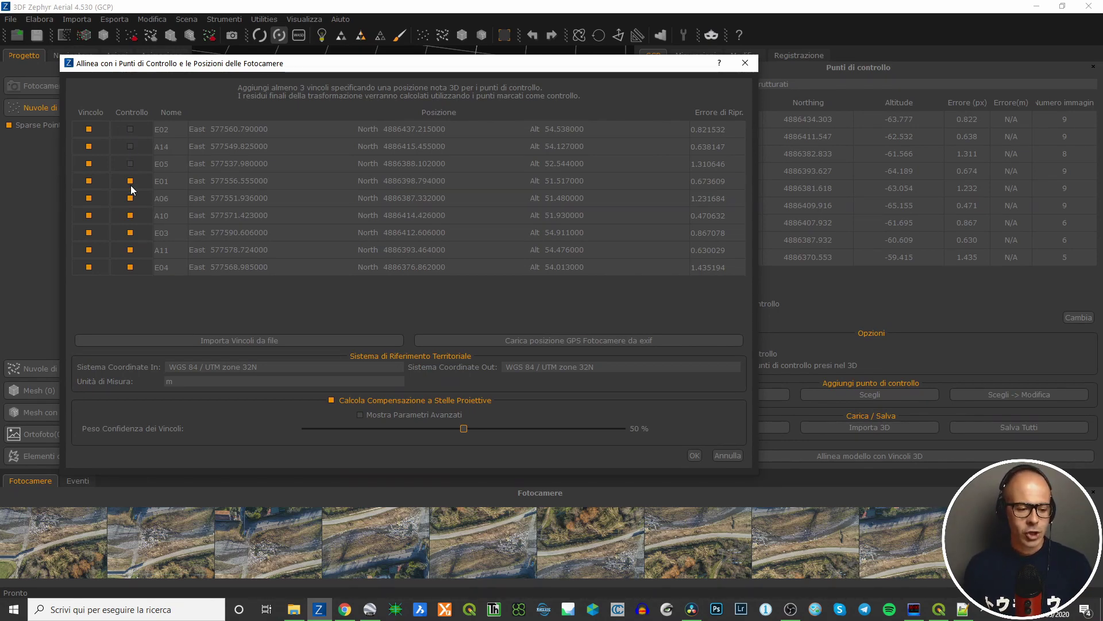
{"action": "left_click", "coordinate": [130, 181]}
{"action": "left_click", "coordinate": [130, 199]}
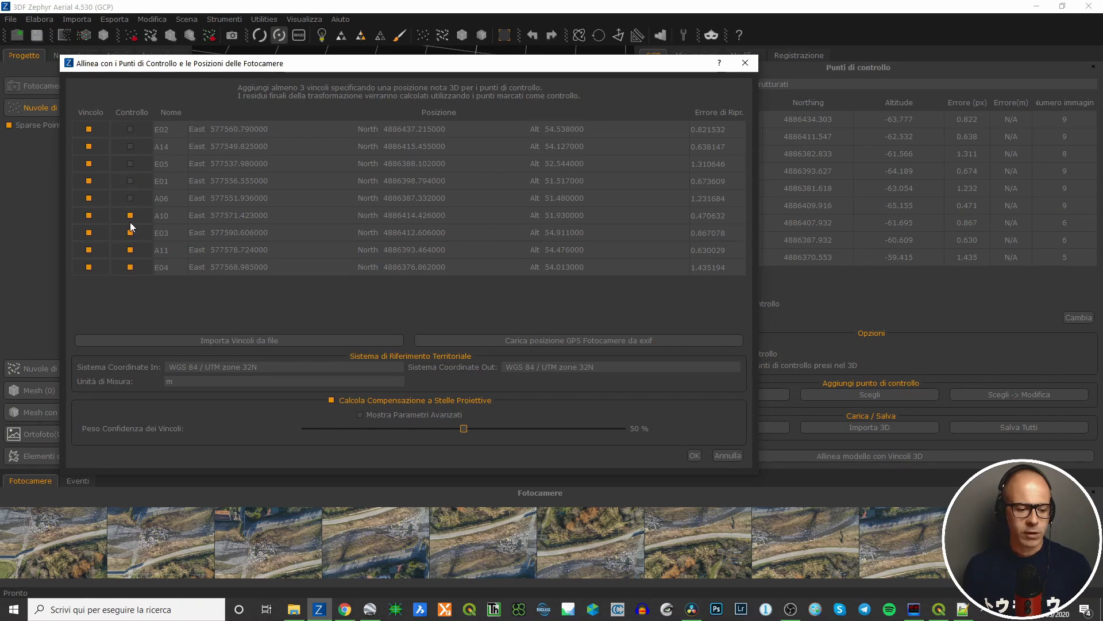
{"action": "left_click", "coordinate": [130, 216]}
{"action": "left_click", "coordinate": [130, 233]}
{"action": "left_click", "coordinate": [130, 250]}
{"action": "left_click", "coordinate": [130, 267]}
{"action": "double_click", "coordinate": [210, 250]}
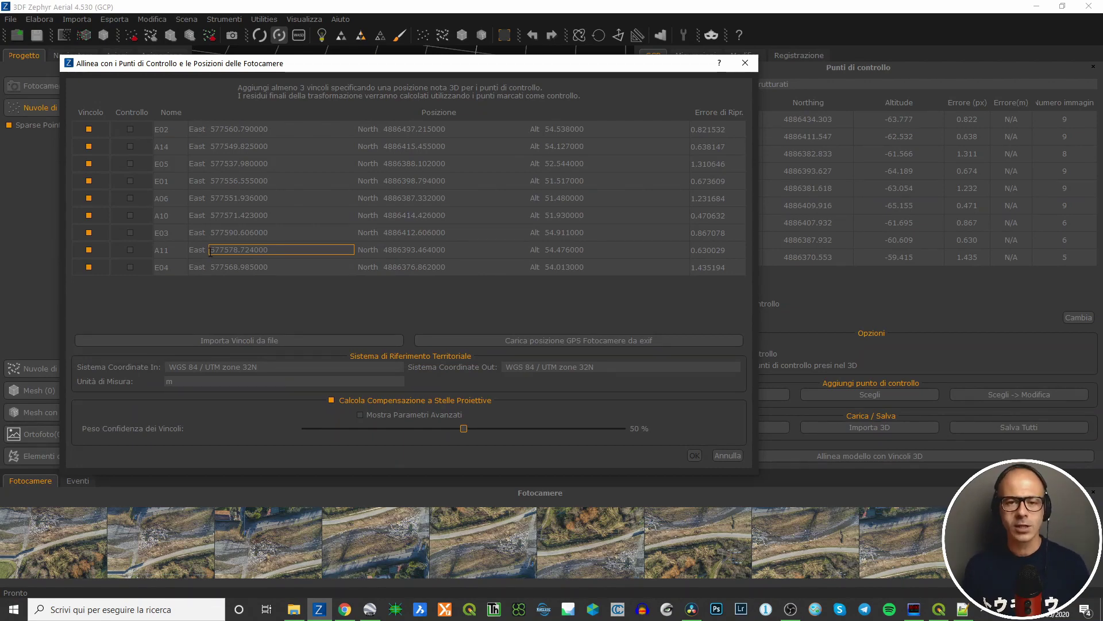
{"action": "left_click", "coordinate": [104, 198]}
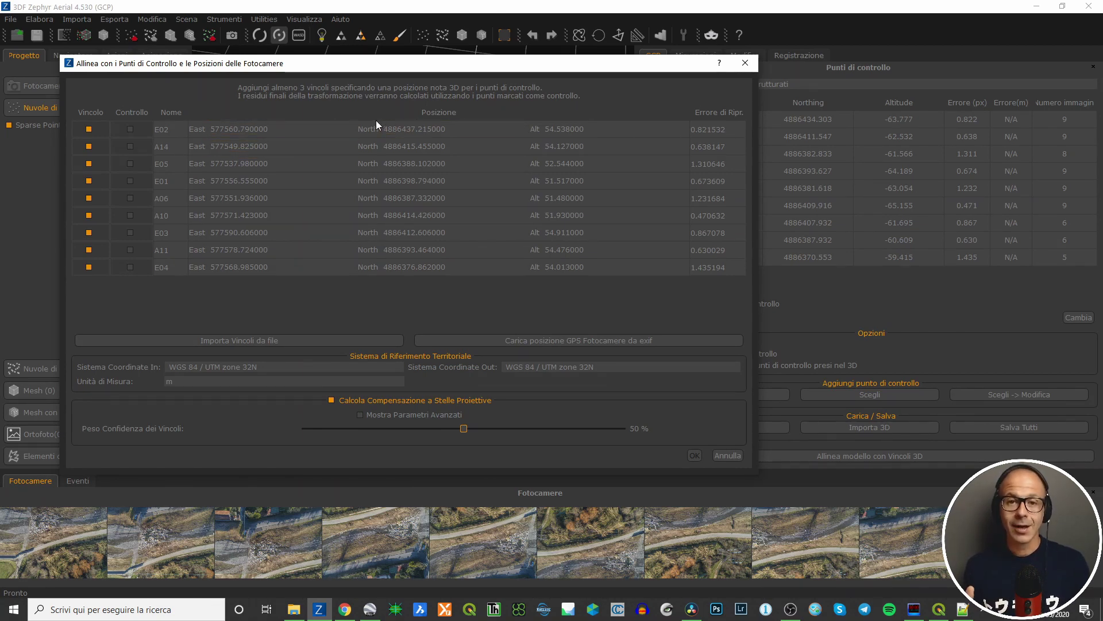
{"action": "double_click", "coordinate": [441, 129]}
{"action": "key", "text": "Return"}
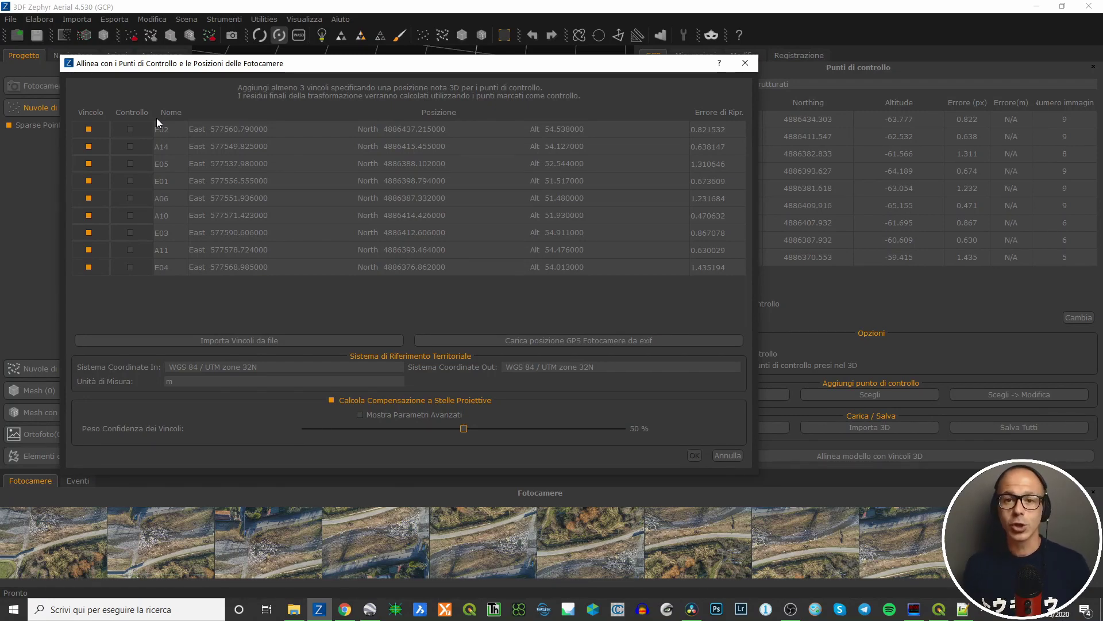
- Mark all nine points as control again while keeping them as constraints
{"action": "left_click", "coordinate": [130, 131]}
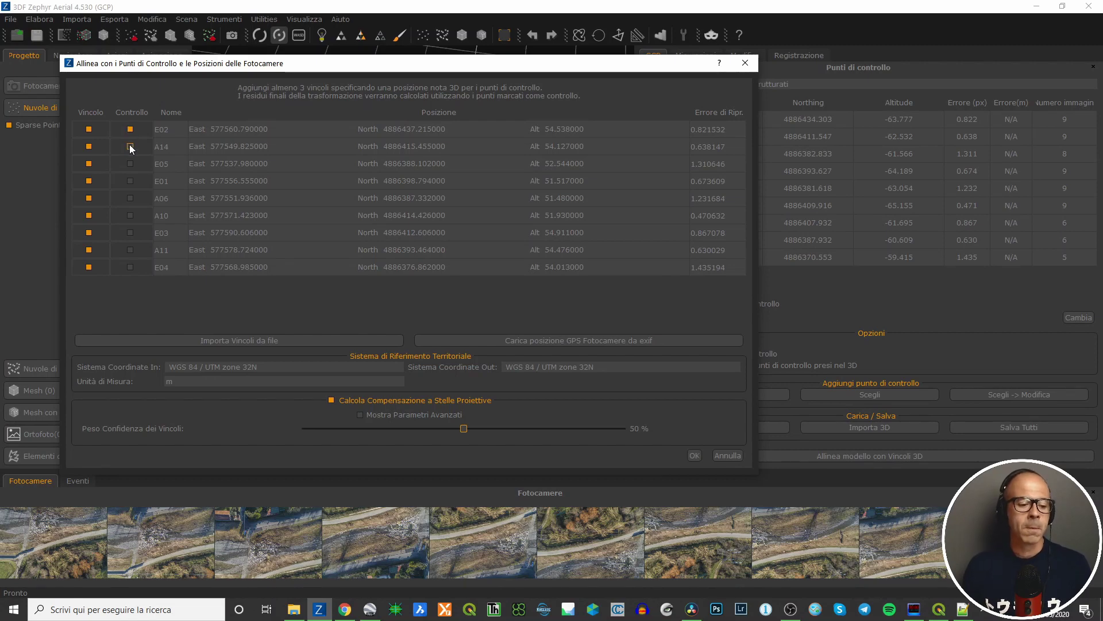
{"action": "left_click", "coordinate": [130, 163]}
{"action": "left_click", "coordinate": [130, 181]}
{"action": "left_click", "coordinate": [130, 199]}
{"action": "left_click", "coordinate": [130, 216]}
{"action": "left_click", "coordinate": [130, 232]}
{"action": "left_click", "coordinate": [130, 250]}
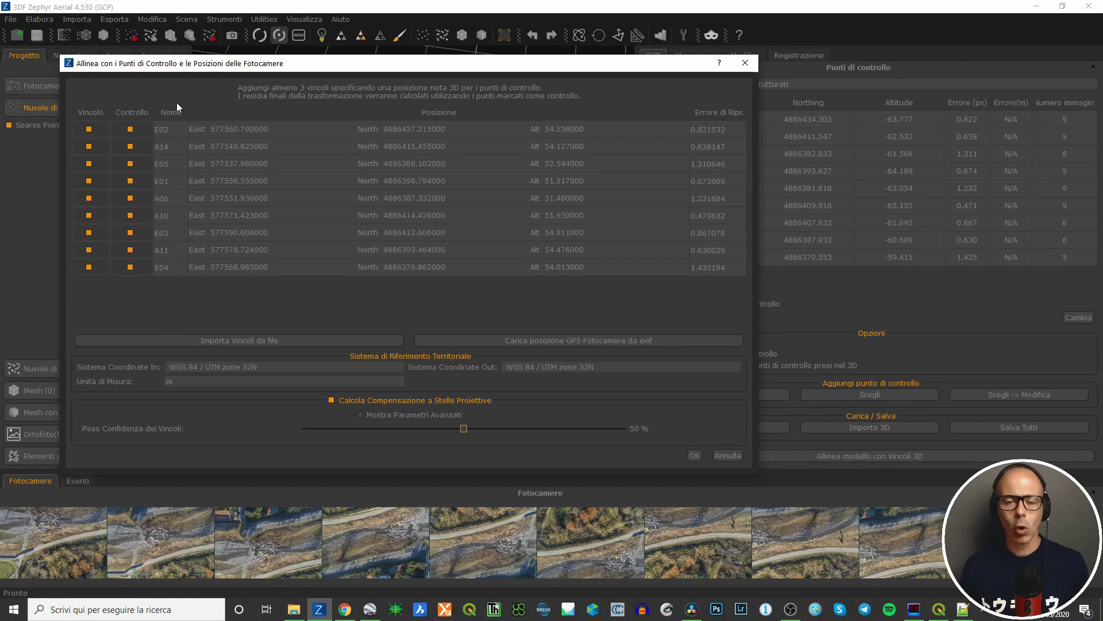
- Unmark points E02, E05, E01, E03 and E04 as control, keeping them as constraints only
{"action": "left_click", "coordinate": [131, 129]}
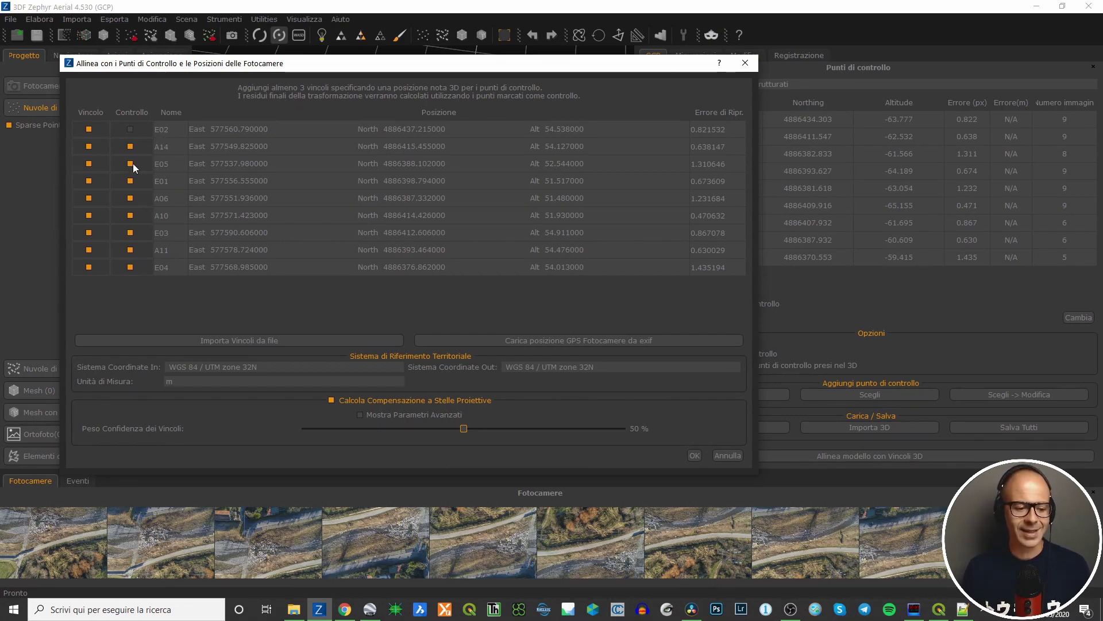
{"action": "left_click", "coordinate": [130, 181]}
{"action": "left_click", "coordinate": [130, 233]}
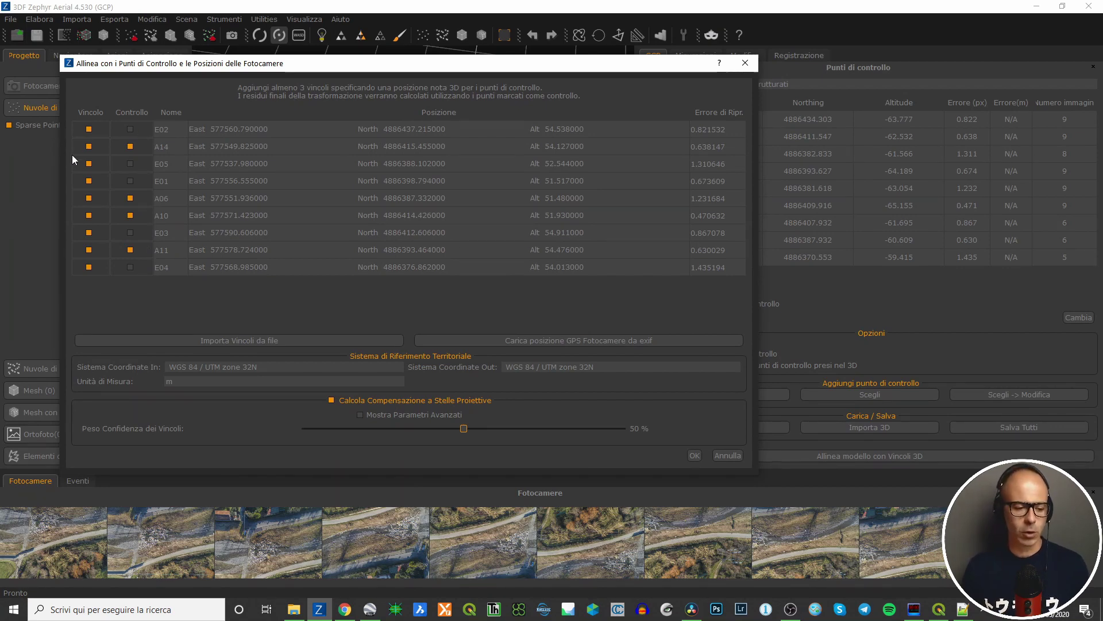
- Unmark points A14, A06, A10 and A11 as constraints, keeping them as control only
{"action": "left_click", "coordinate": [88, 147]}
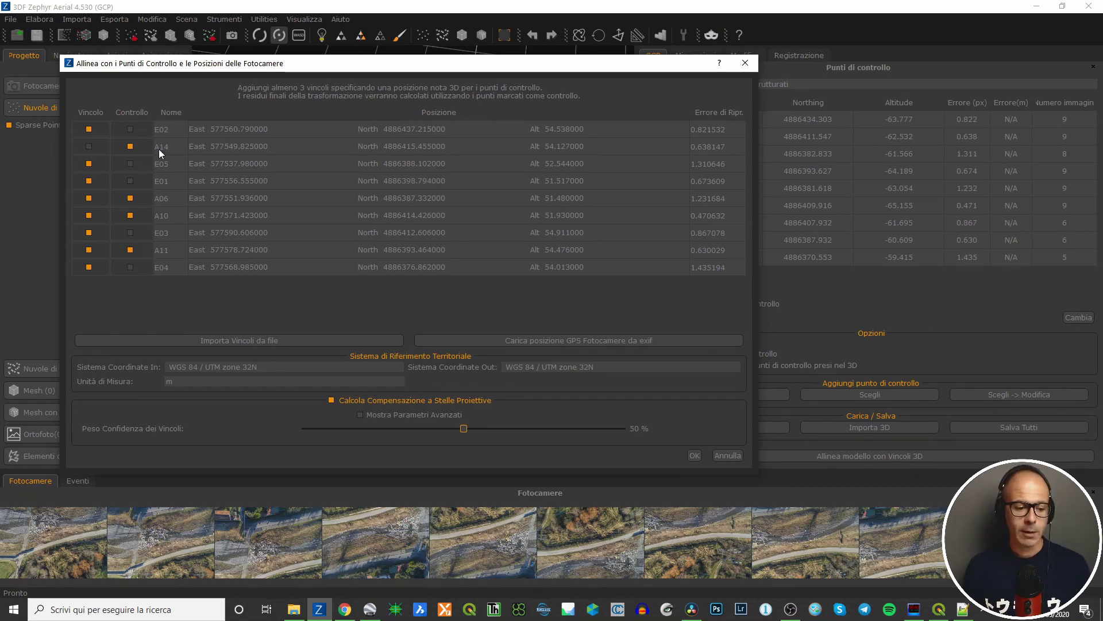
{"action": "left_click", "coordinate": [90, 197]}
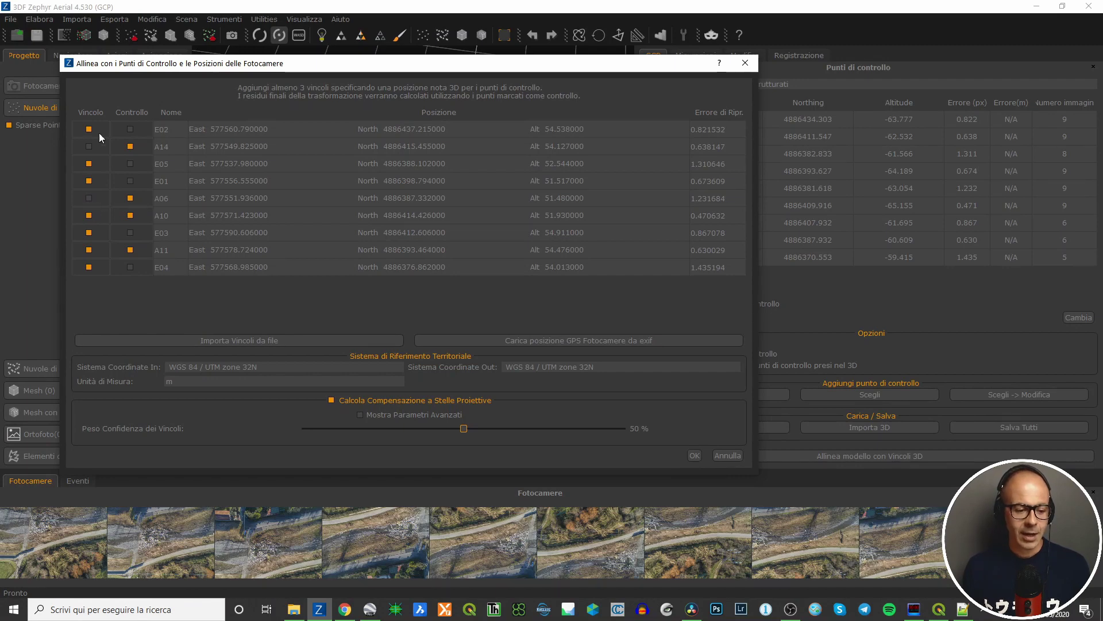
{"action": "left_click", "coordinate": [88, 249]}
{"action": "left_click", "coordinate": [89, 215]}
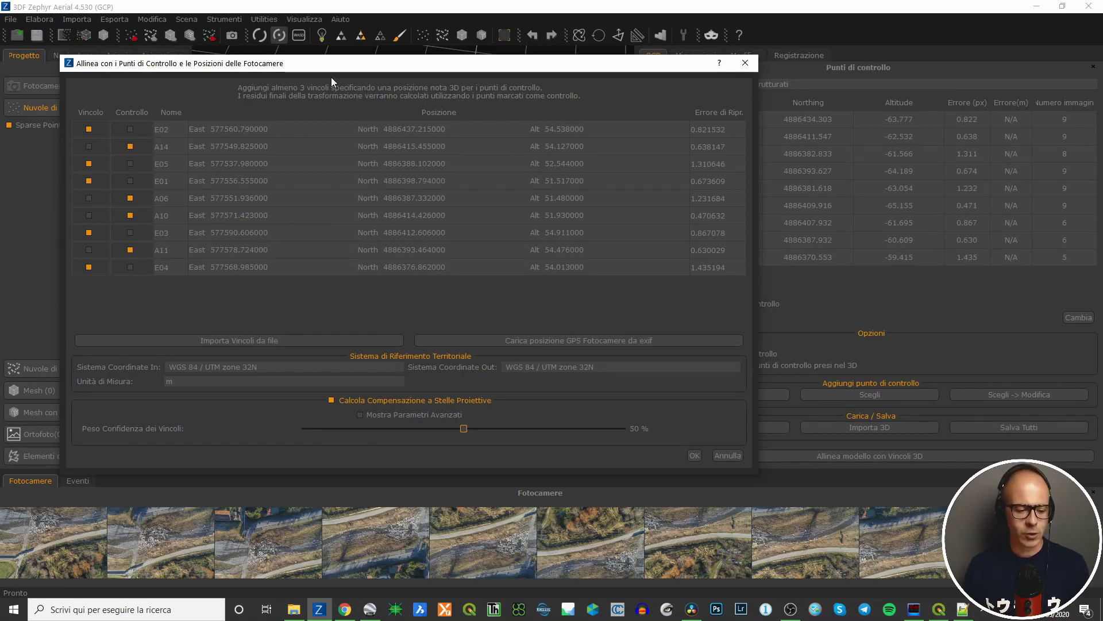
- Set the output coordinate system to RDN2008-32N-EPSG6707 EGM2008 - 5' and run the alignment with bundle adjustment
{"action": "left_click_drag", "start_coordinate": [379, 68], "coordinate": [393, 54]}
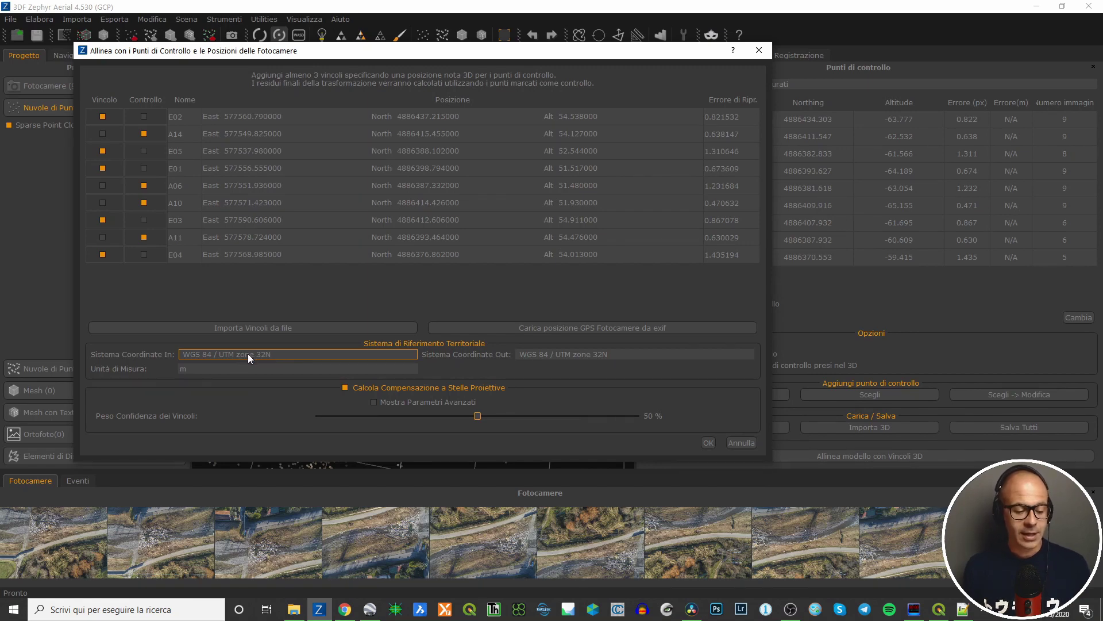
{"action": "left_click", "coordinate": [577, 354]}
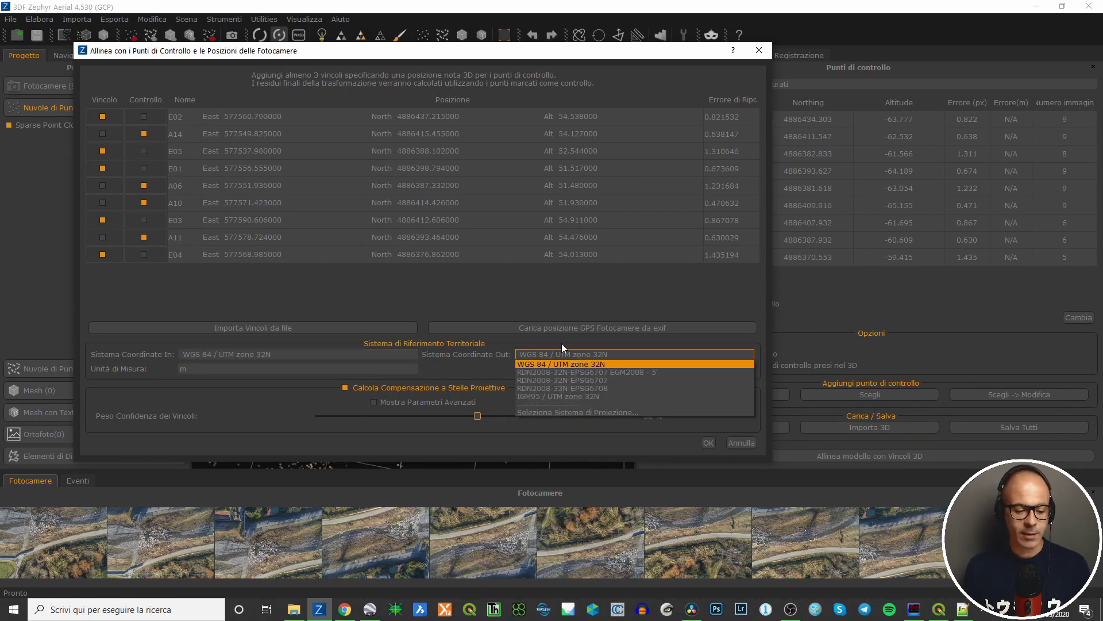
{"action": "left_click", "coordinate": [623, 372]}
{"action": "left_click", "coordinate": [284, 130]}
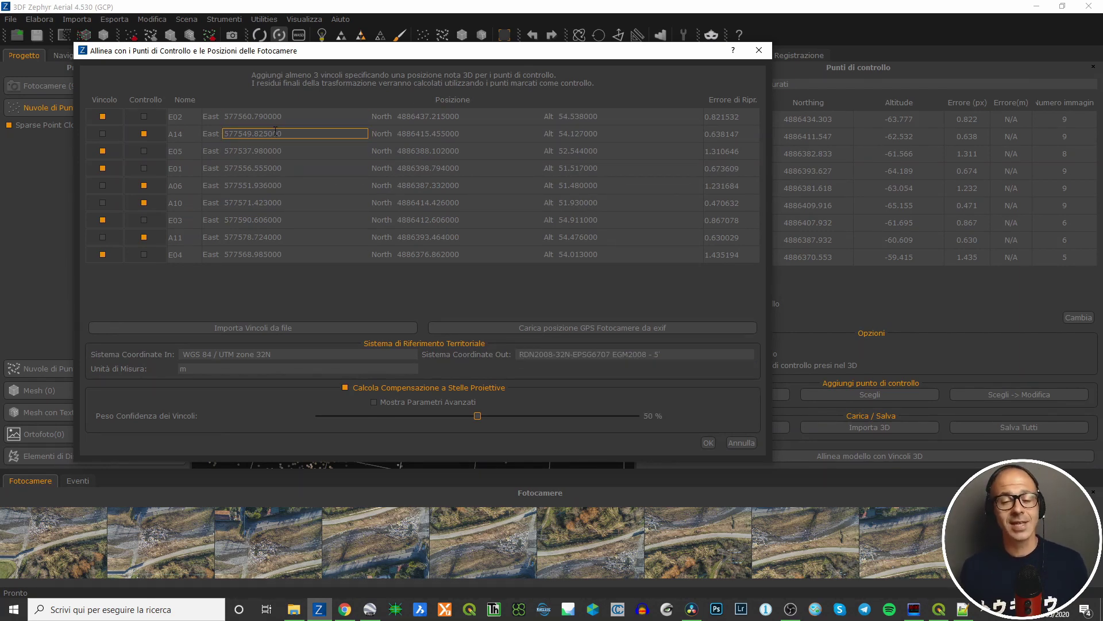
{"action": "left_click", "coordinate": [266, 368]}
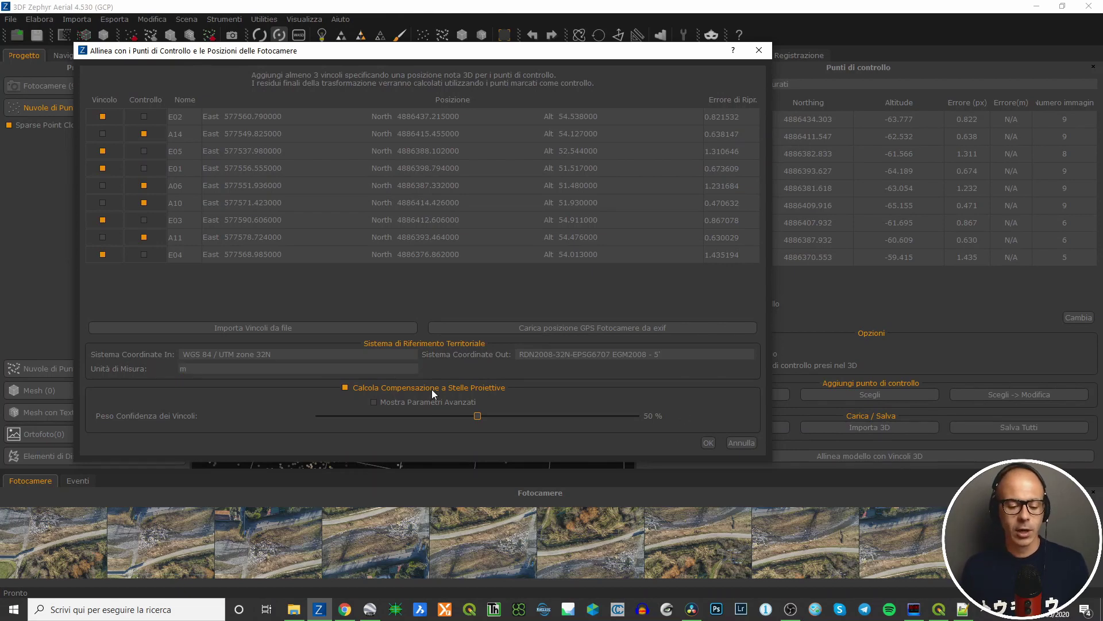
{"action": "left_click", "coordinate": [712, 440]}
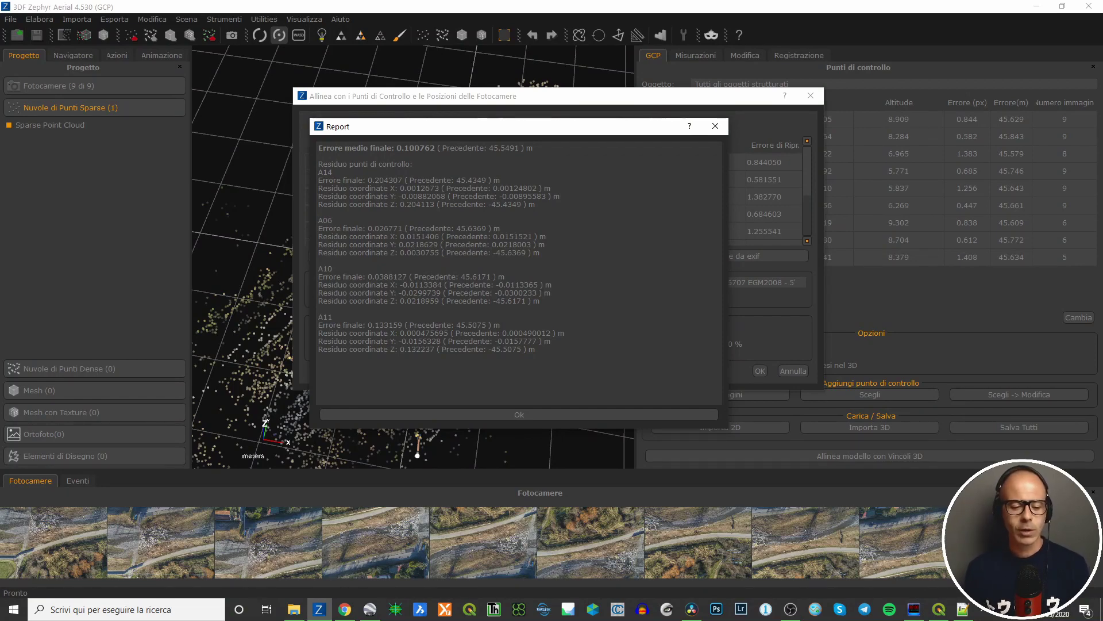
- Examine the final errors and coordinate residuals of the control points in the alignment report and close it
{"action": "left_click_drag", "start_coordinate": [507, 128], "coordinate": [545, 155]}
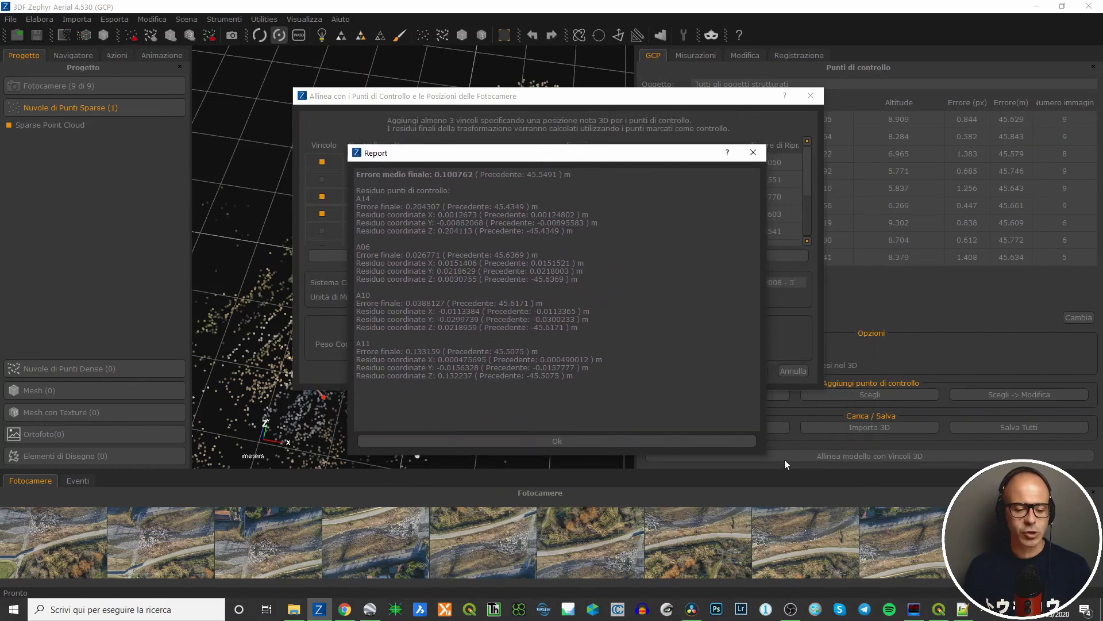
{"action": "left_click_drag", "start_coordinate": [769, 457], "coordinate": [759, 425]}
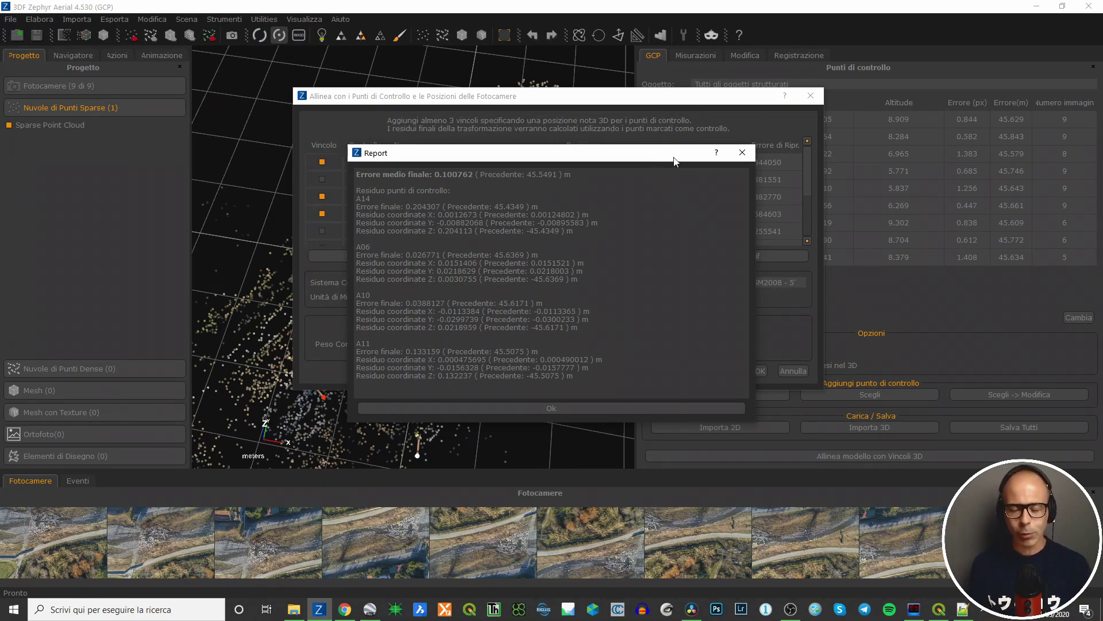
{"action": "left_click_drag", "start_coordinate": [607, 157], "coordinate": [568, 132]}
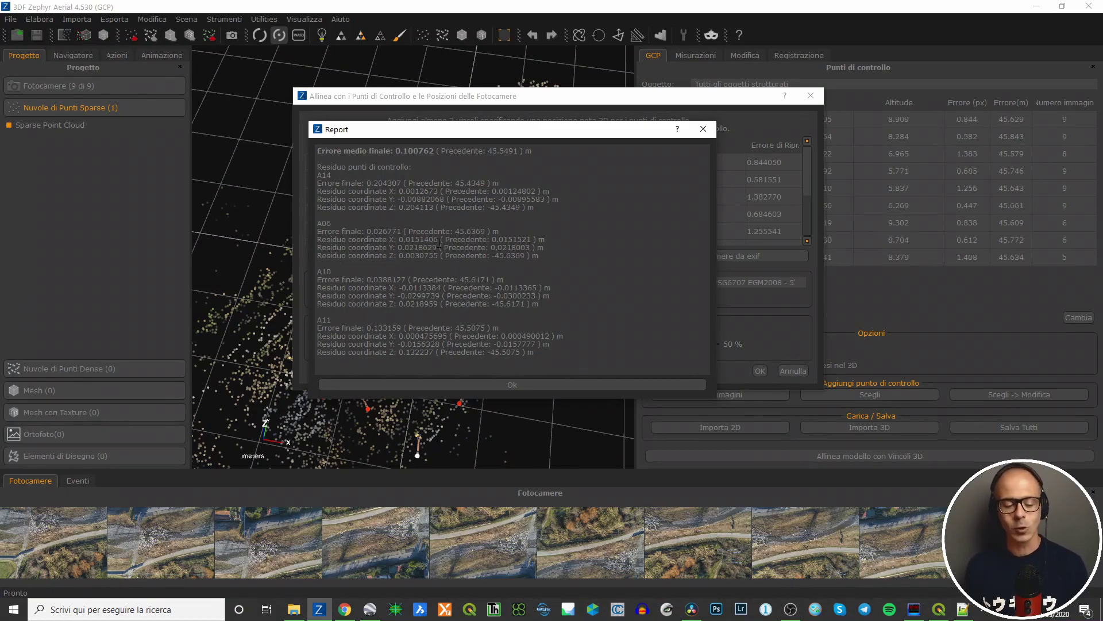
{"action": "left_click_drag", "start_coordinate": [417, 139], "coordinate": [423, 164]}
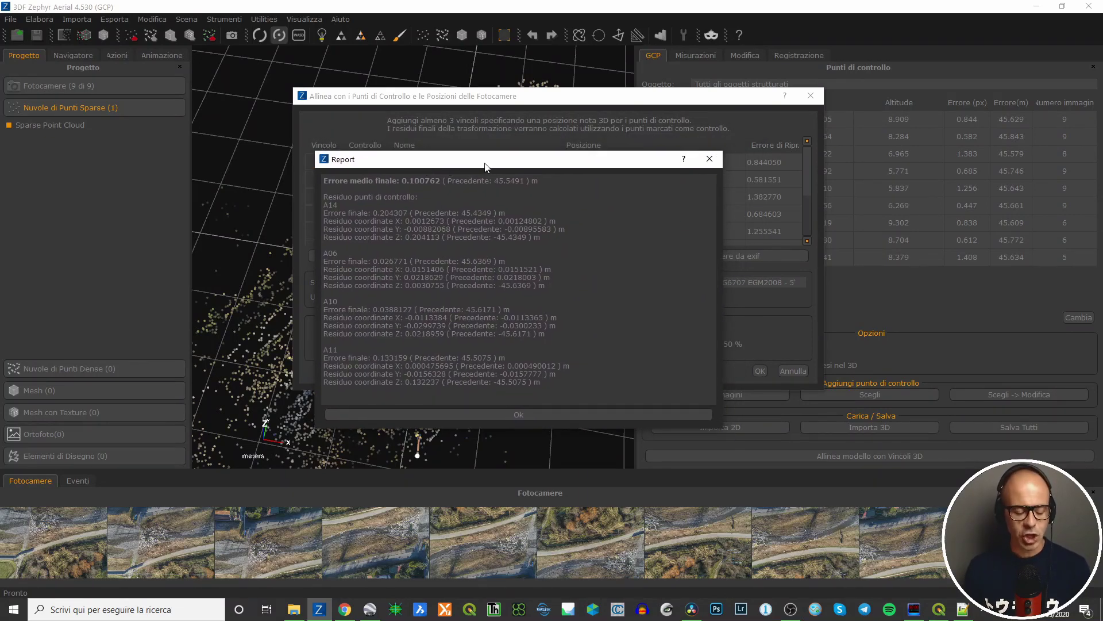
{"action": "left_click_drag", "start_coordinate": [492, 165], "coordinate": [500, 139]}
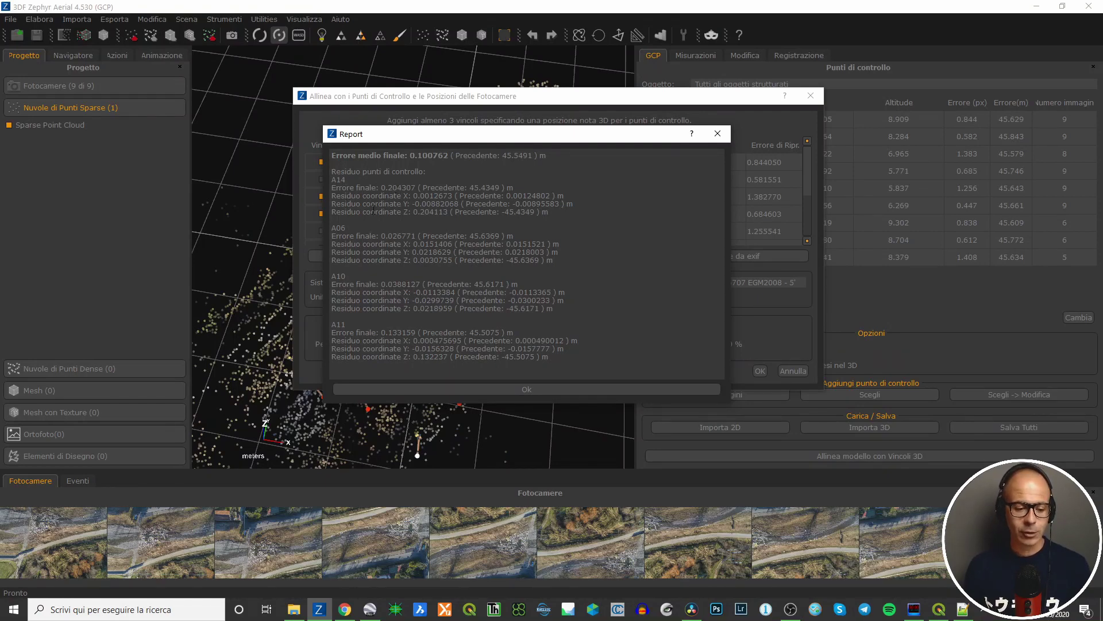
{"action": "left_click_drag", "start_coordinate": [355, 180], "coordinate": [330, 179]}
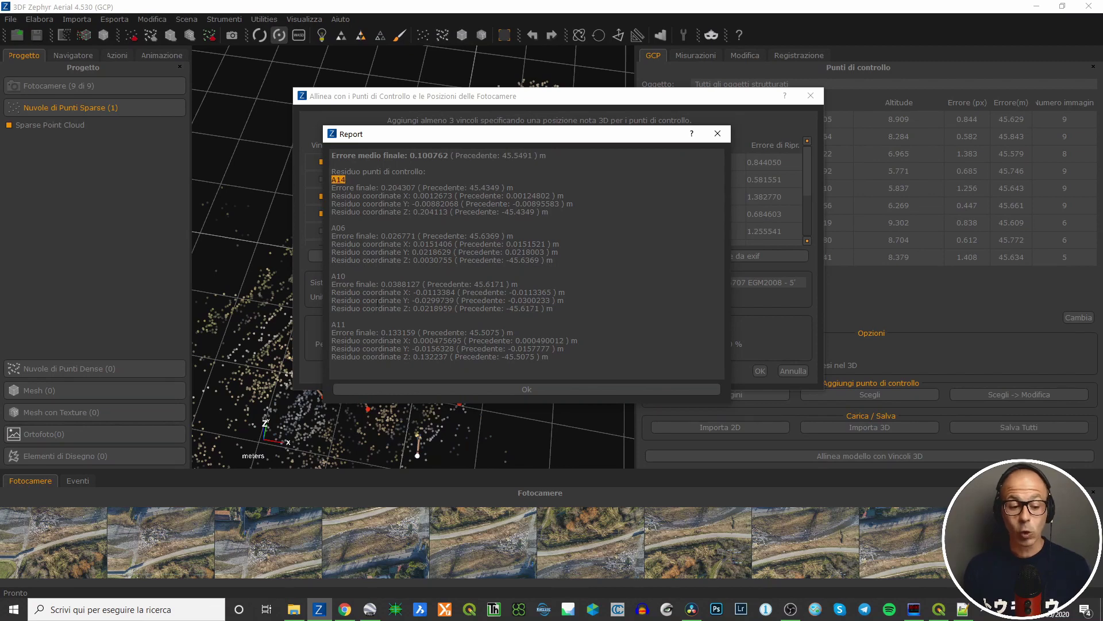
{"action": "left_click_drag", "start_coordinate": [347, 324], "coordinate": [328, 324]}
{"action": "left_click", "coordinate": [383, 191]}
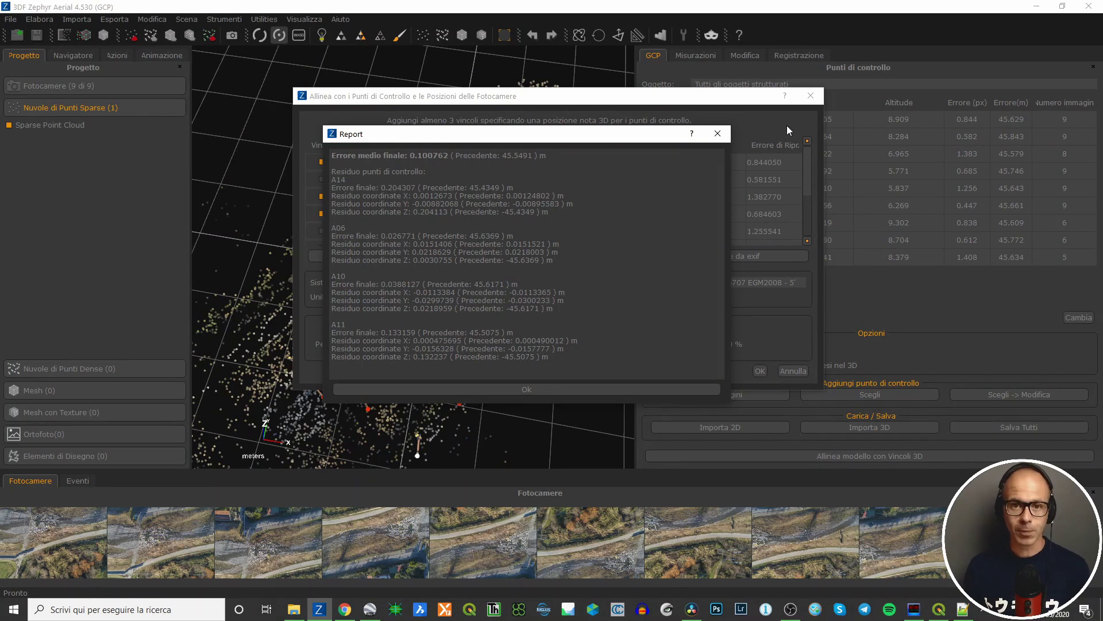
{"action": "left_click", "coordinate": [539, 391]}
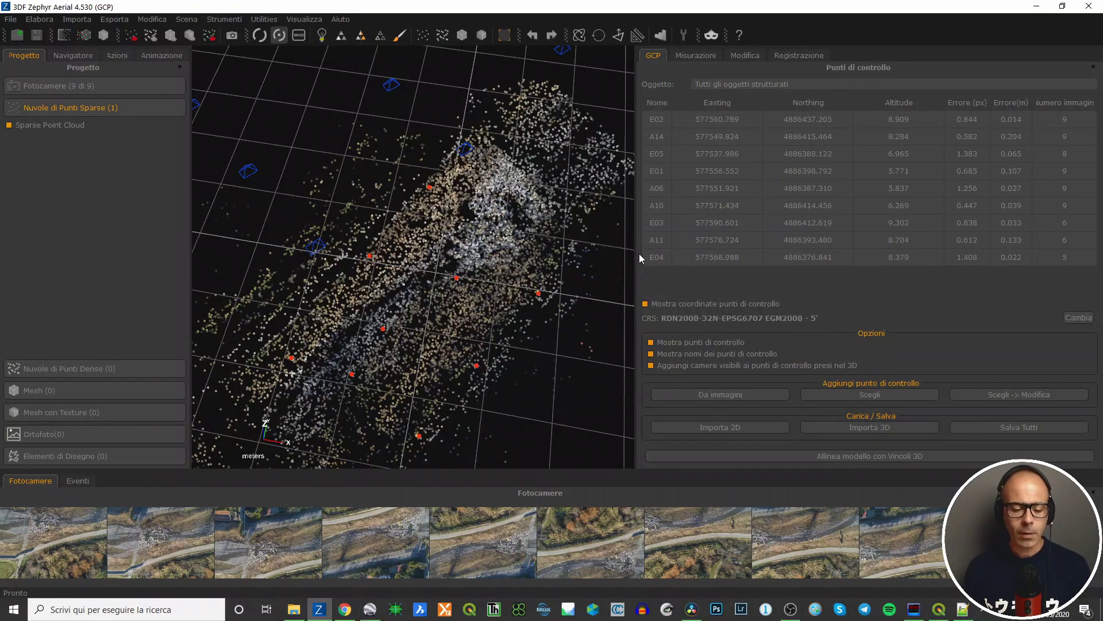
{"action": "left_click_drag", "start_coordinate": [635, 257], "coordinate": [778, 256]}
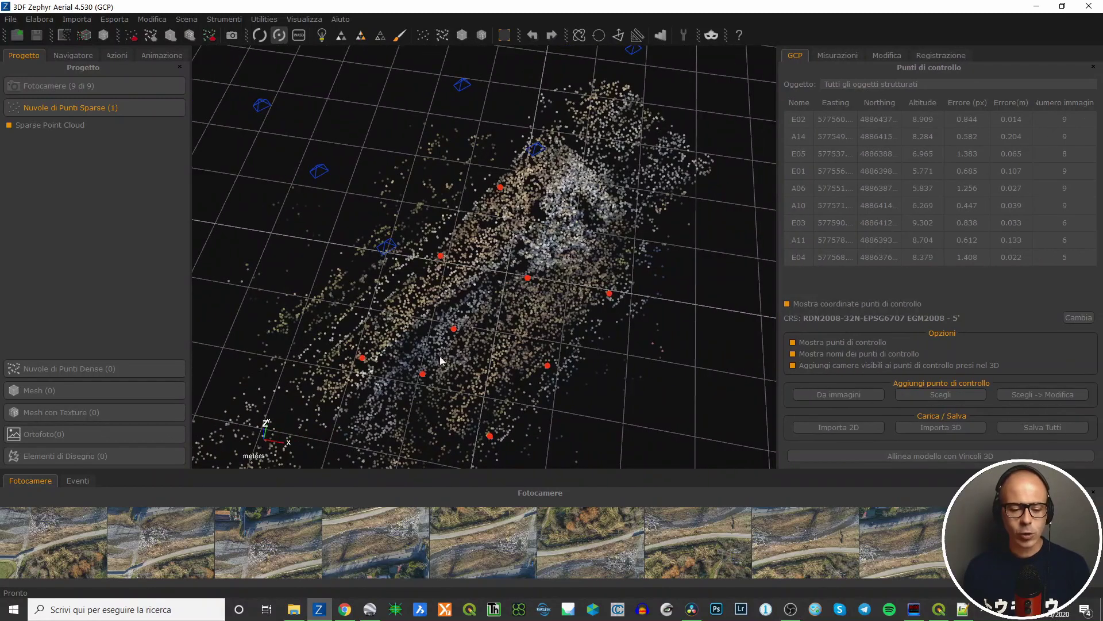
- Reopen the model alignment information for the control points, enlarge the report to review all residuals, and close it
{"action": "left_click_drag", "start_coordinate": [486, 295], "coordinate": [506, 207]}
{"action": "left_click", "coordinate": [226, 20]}
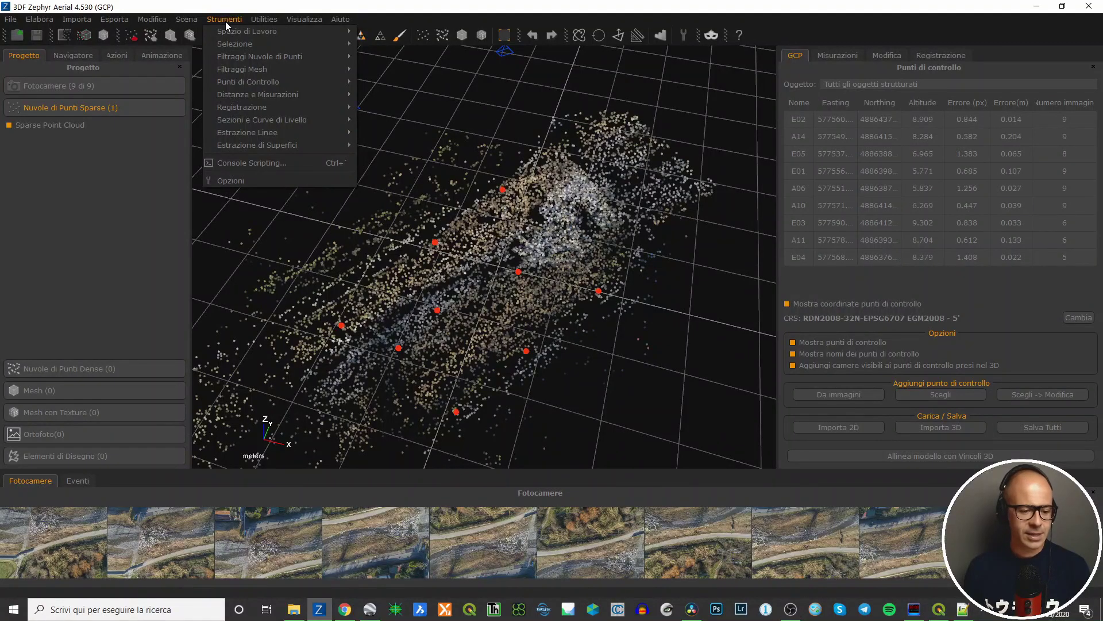
{"action": "mouse_move", "coordinate": [247, 80]}
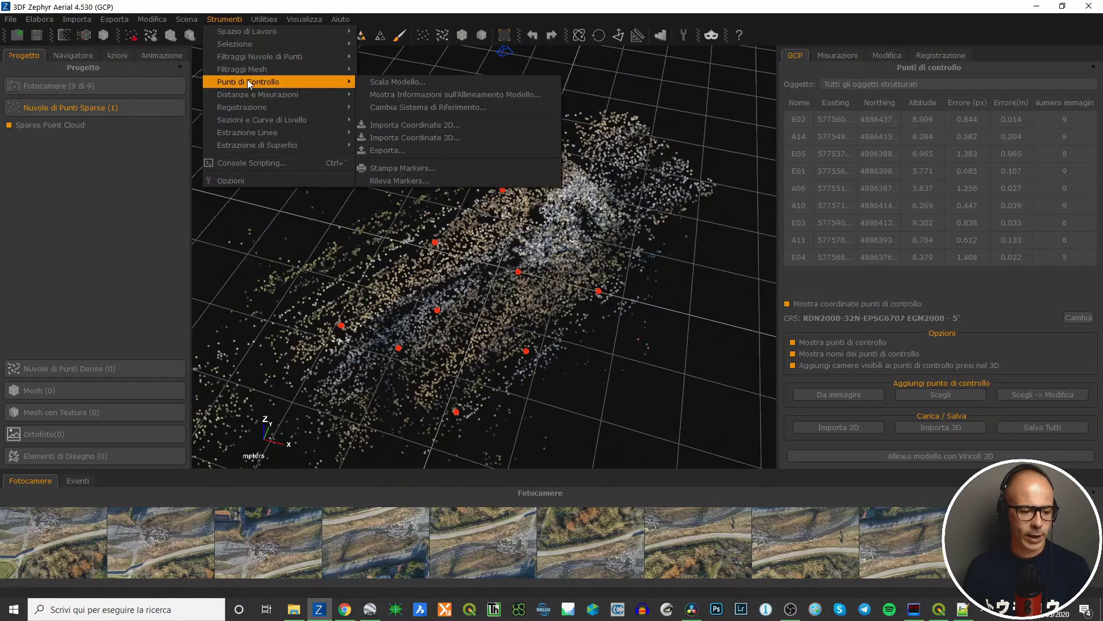
{"action": "left_click", "coordinate": [470, 95]}
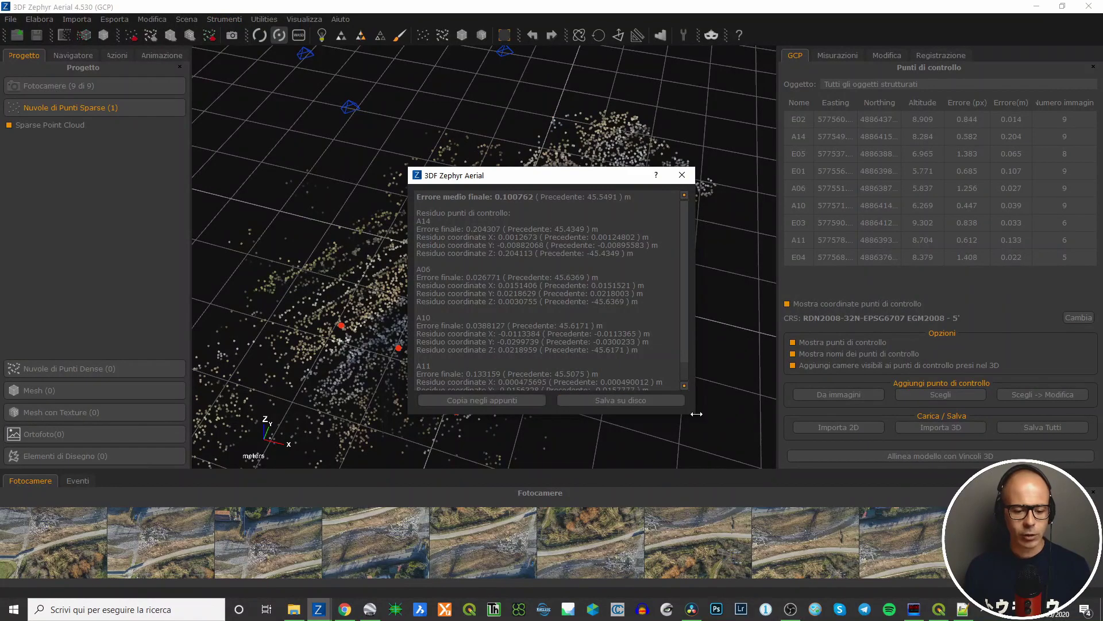
{"action": "left_click_drag", "start_coordinate": [694, 412], "coordinate": [753, 452]}
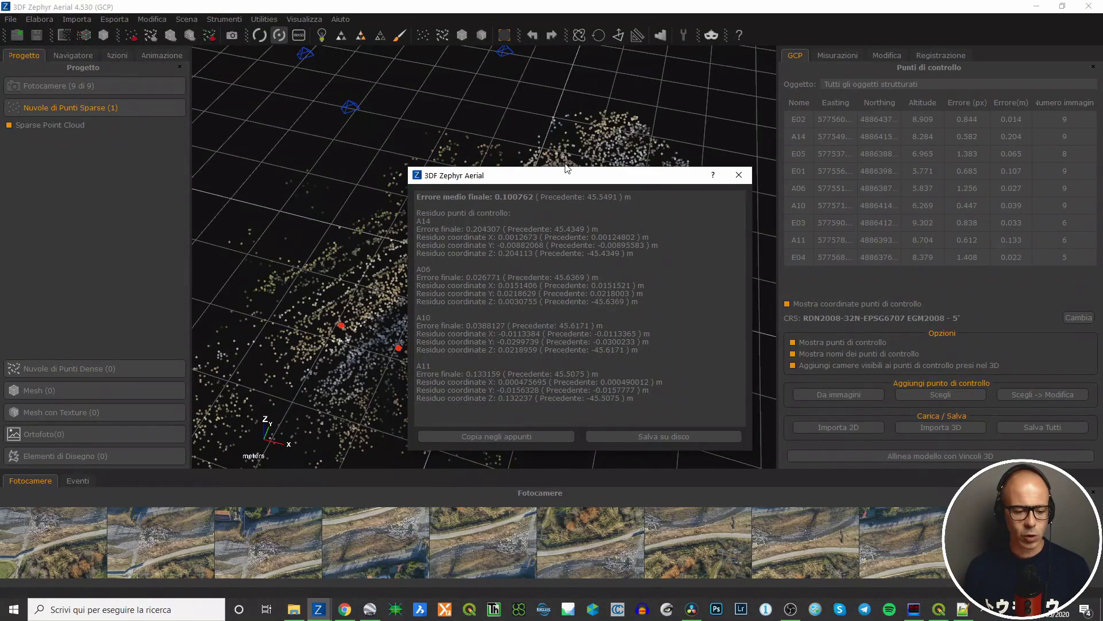
{"action": "left_click_drag", "start_coordinate": [577, 178], "coordinate": [370, 163]}
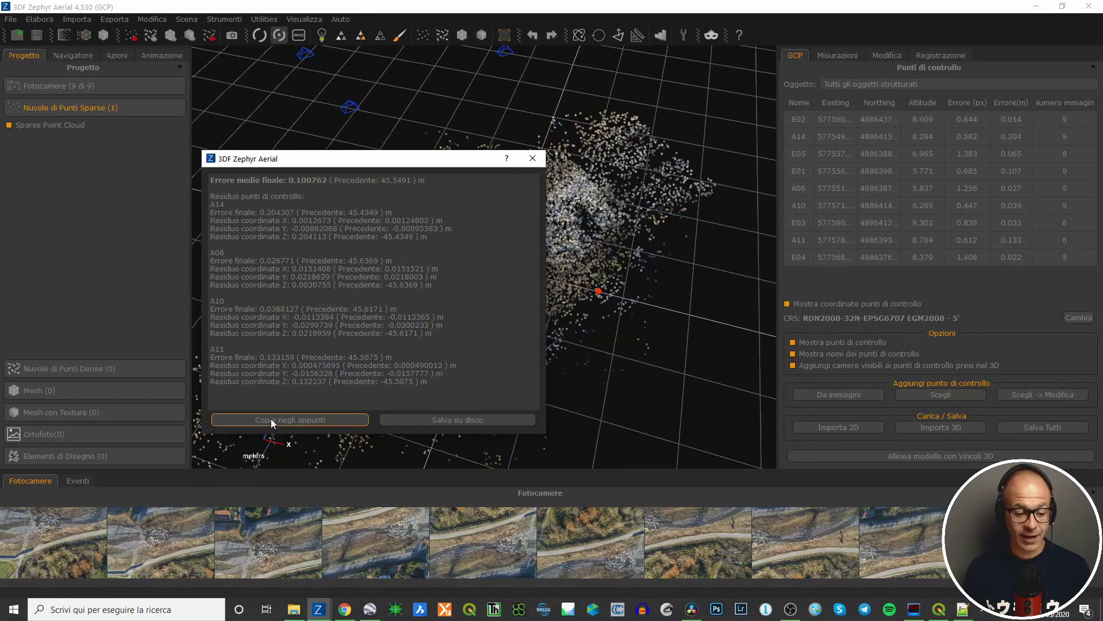
{"action": "left_click", "coordinate": [532, 159]}
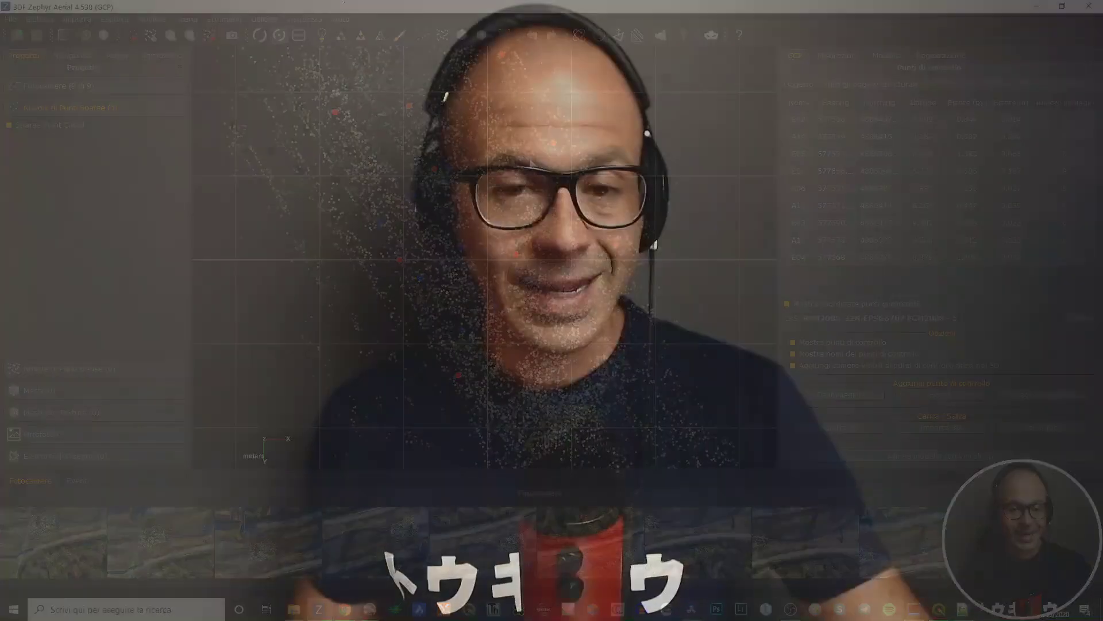